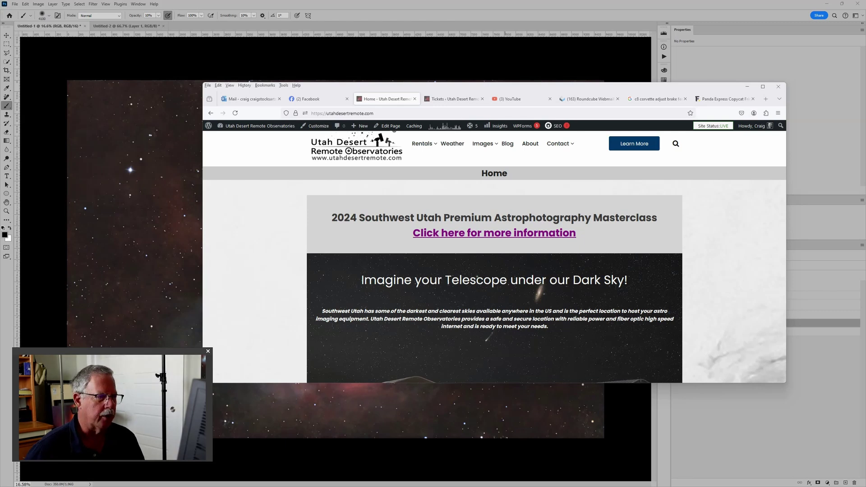
Read the Southwest Utah Premium Astrophotography Masterclass page, then minimize Firefox to show the Photoshop composite
{"action": "left_click", "coordinate": [491, 234]}
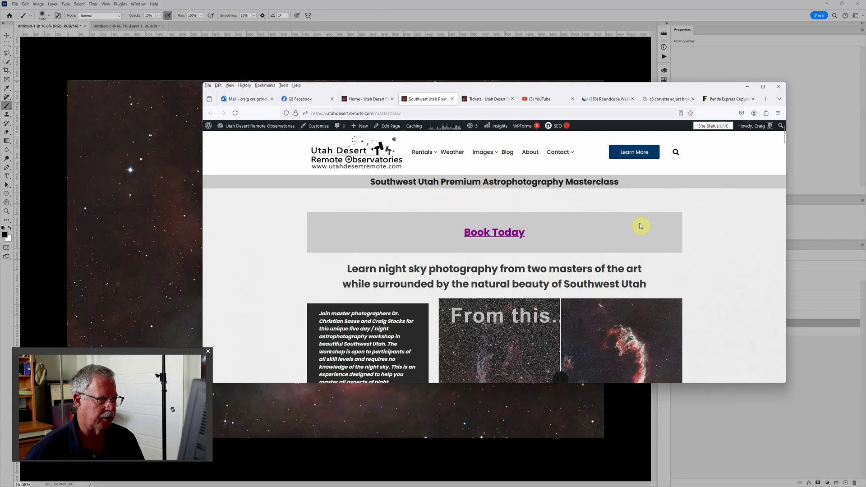
{"action": "scroll", "coordinate": [642, 225], "scroll_direction": "down", "scroll_amount": 6}
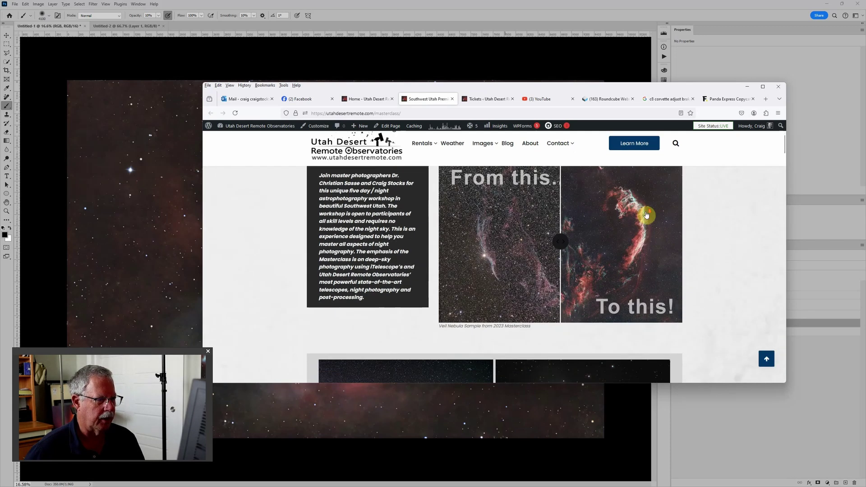
{"action": "scroll", "coordinate": [647, 215], "scroll_direction": "down", "scroll_amount": 3}
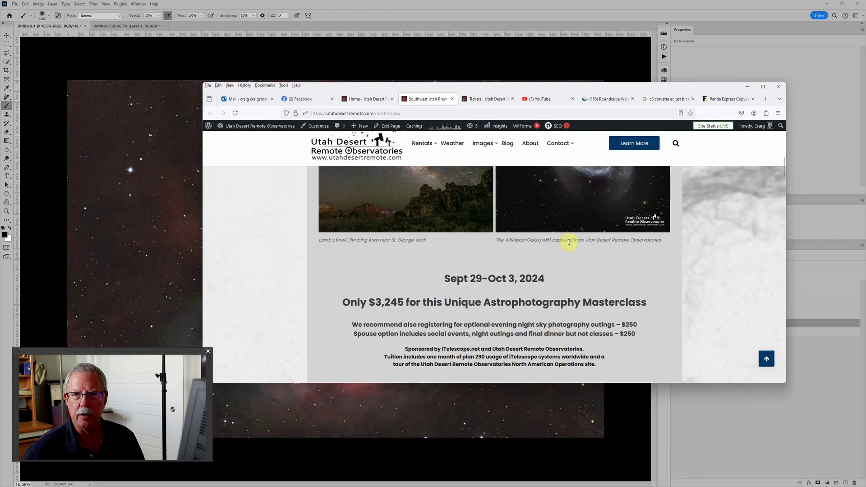
{"action": "scroll", "coordinate": [568, 239], "scroll_direction": "down", "scroll_amount": 4}
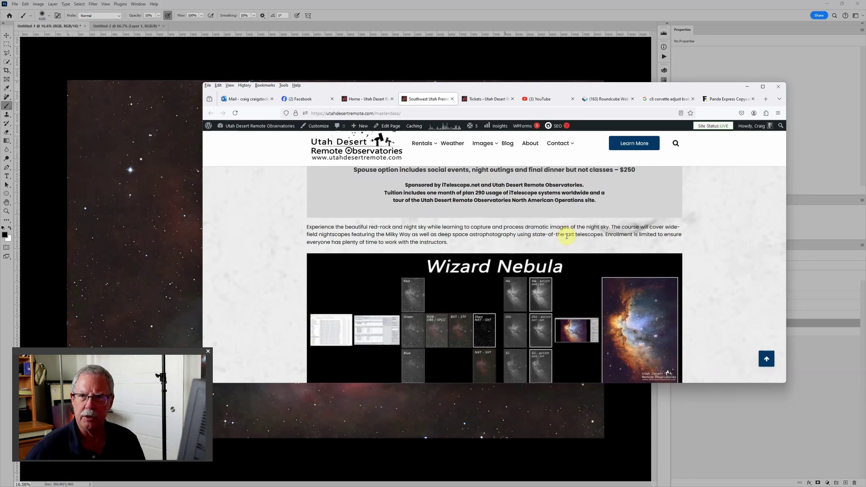
{"action": "scroll", "coordinate": [567, 236], "scroll_direction": "down", "scroll_amount": 6}
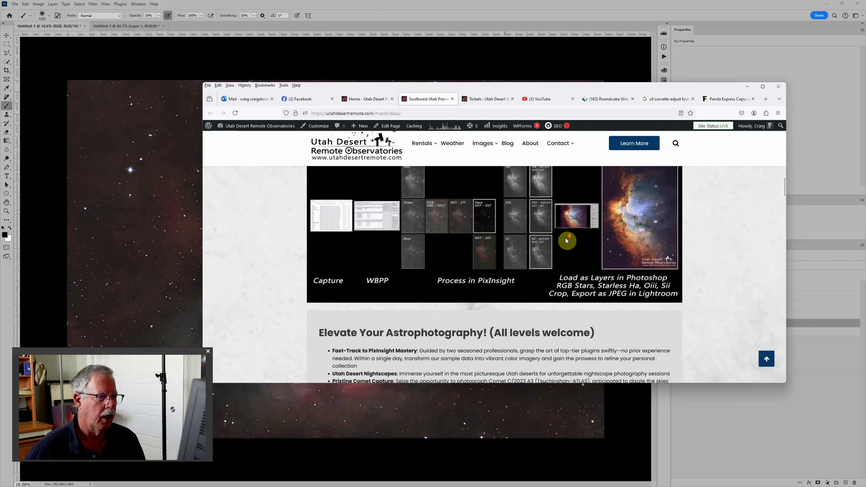
{"action": "scroll", "coordinate": [567, 236], "scroll_direction": "down", "scroll_amount": 5}
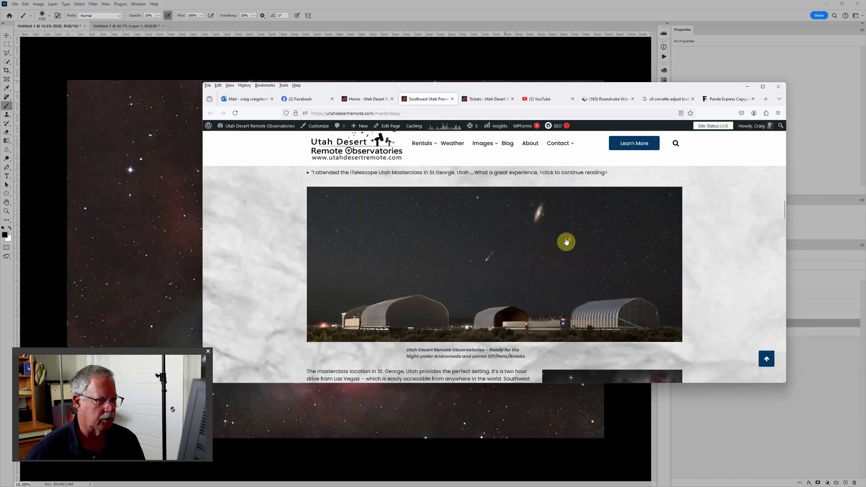
{"action": "scroll", "coordinate": [599, 226], "scroll_direction": "down", "scroll_amount": 3}
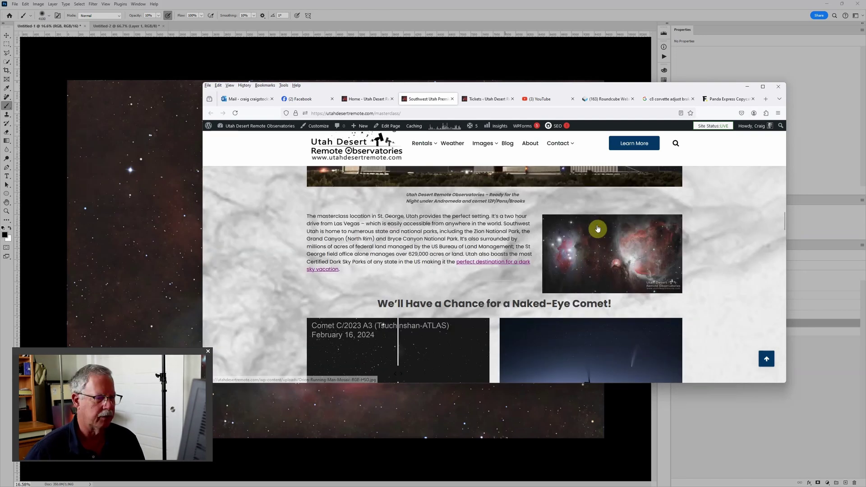
{"action": "scroll", "coordinate": [565, 223], "scroll_direction": "down", "scroll_amount": 2}
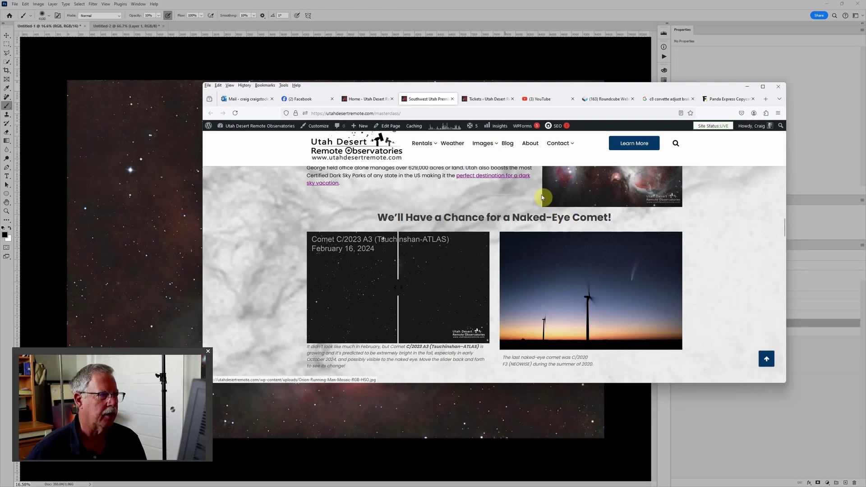
{"action": "left_click", "coordinate": [464, 64]}
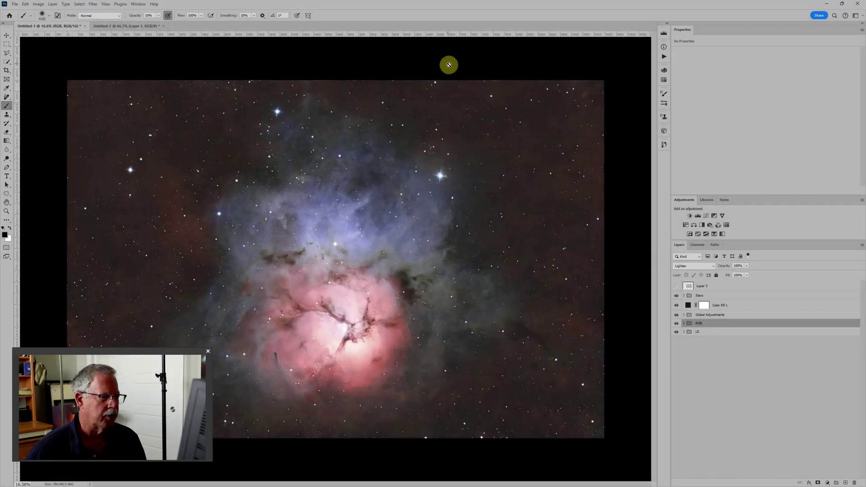
{"action": "mouse_move", "coordinate": [478, 481]}
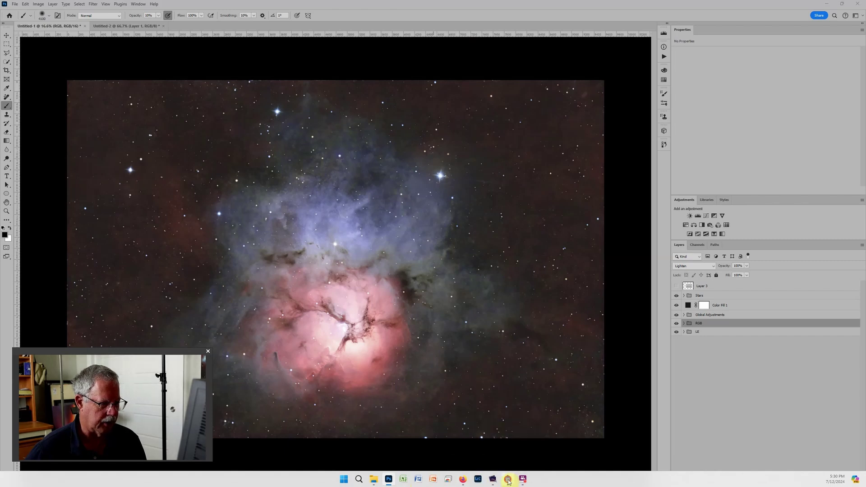
Compare the luminance RGB, star-only and L-eNhance integration windows in PixInsight, then return to Photoshop
{"action": "left_click", "coordinate": [508, 480]}
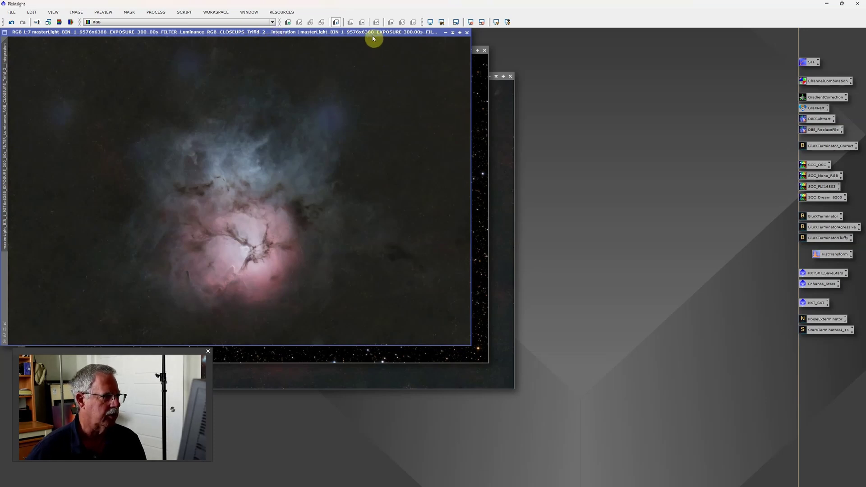
{"action": "left_click", "coordinate": [480, 73]}
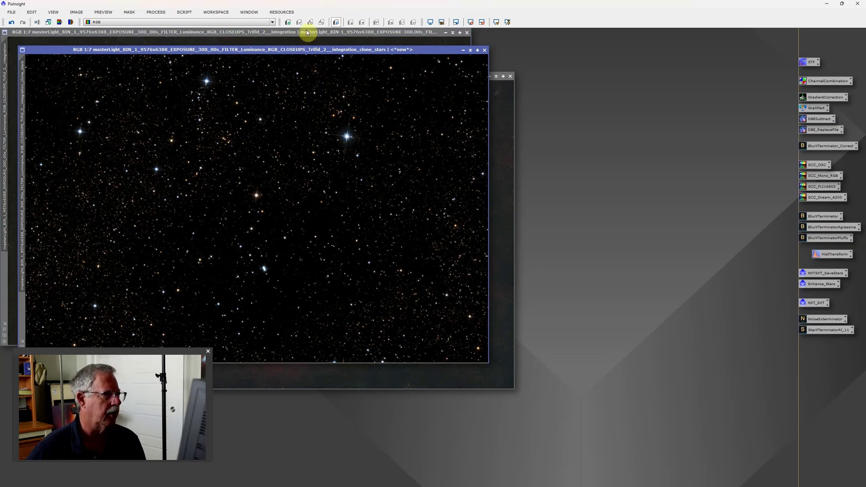
{"action": "left_click", "coordinate": [501, 126]}
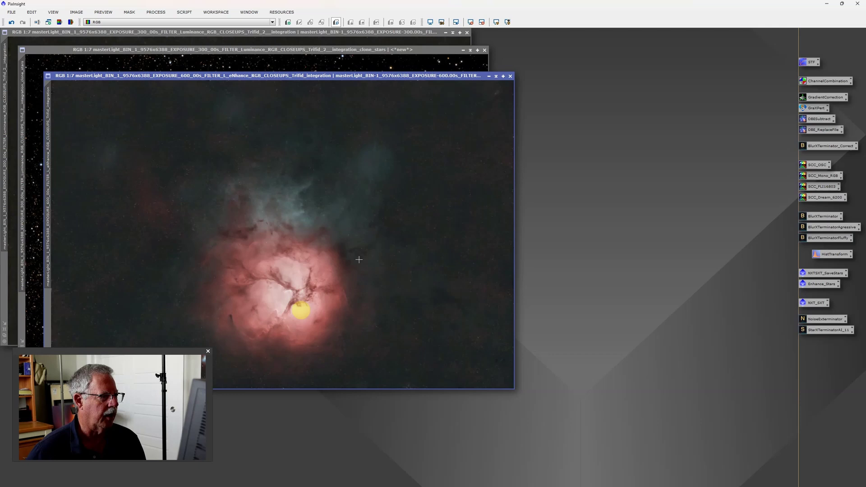
{"action": "left_click", "coordinate": [309, 51]}
{"action": "left_click", "coordinate": [312, 33]}
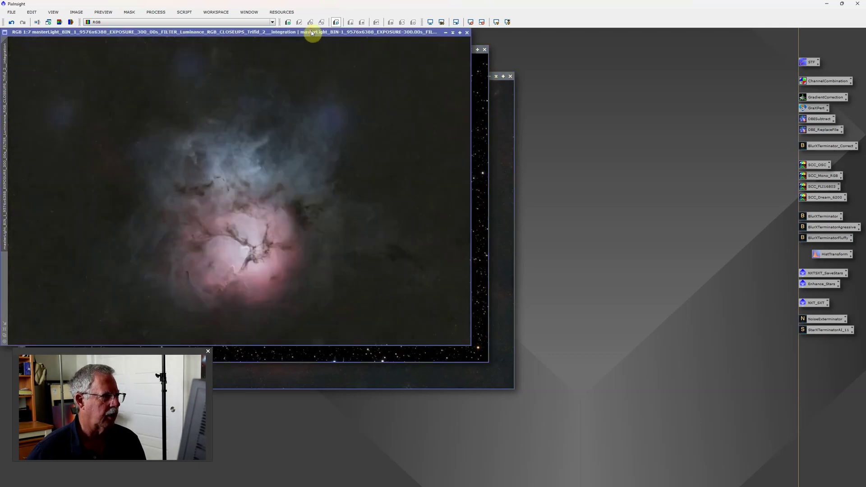
{"action": "mouse_move", "coordinate": [386, 485]}
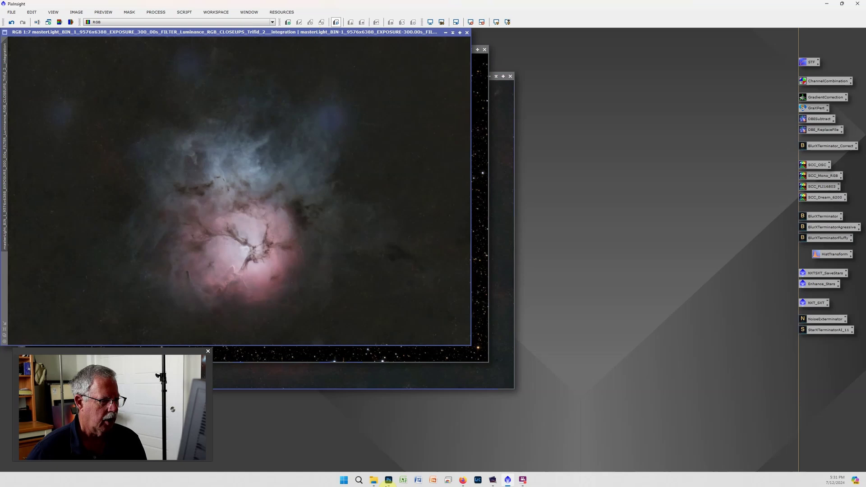
{"action": "left_click", "coordinate": [389, 480]}
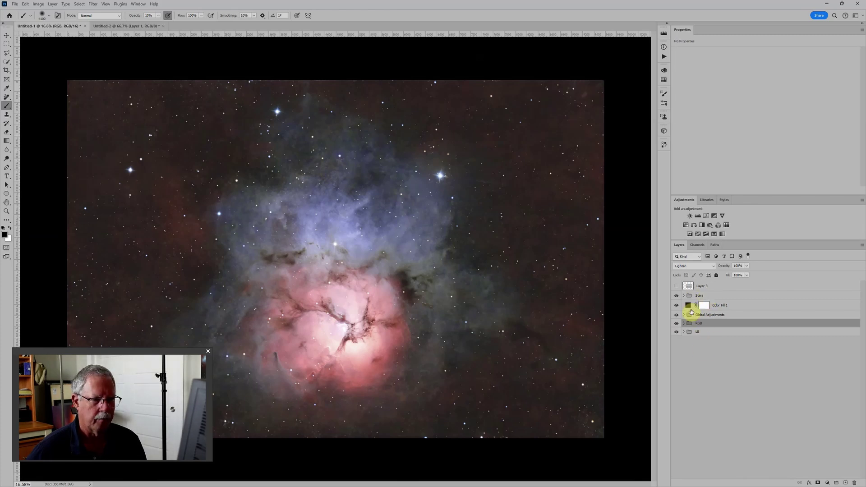
Turn on Layer 3's visibility so it covers most of the blue nebula
{"action": "left_click", "coordinate": [677, 286]}
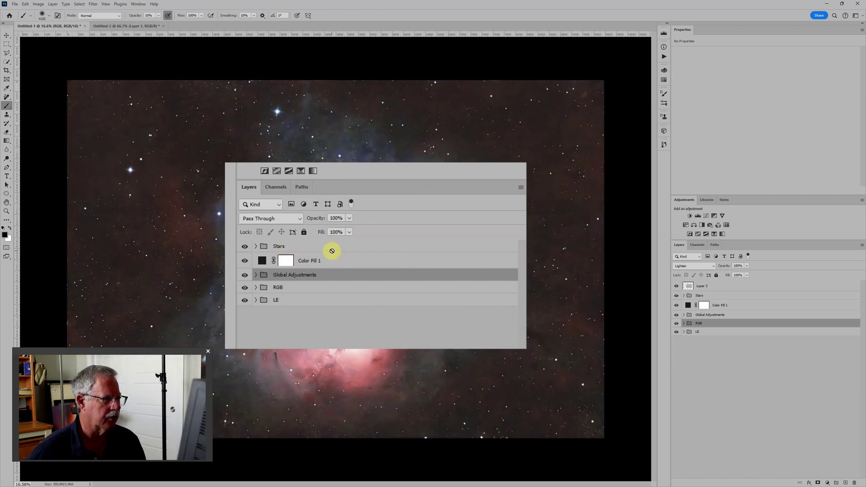
Hide Layer 3, view the LE group on its own, then turn every group back on
{"action": "left_click", "coordinate": [677, 287]}
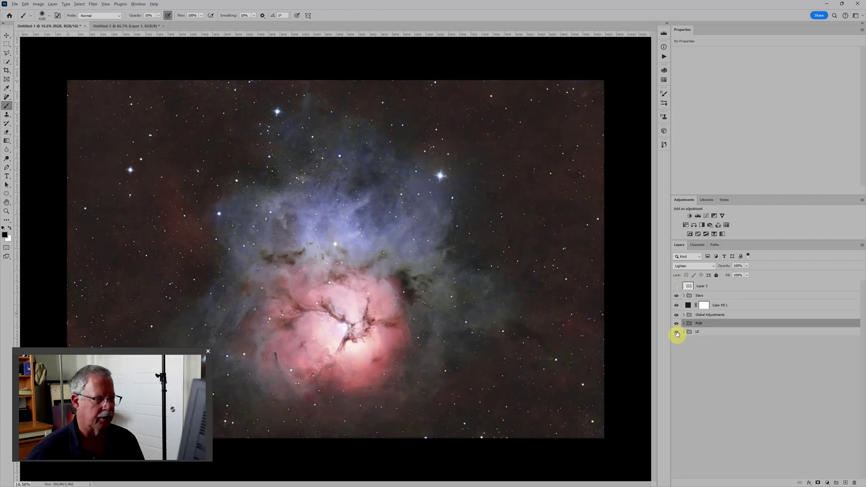
{"action": "left_click", "coordinate": [677, 333], "text": "alt"}
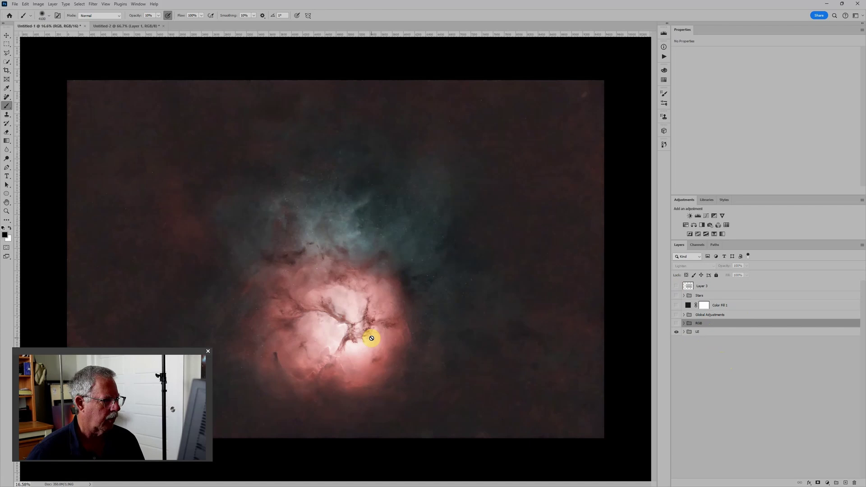
{"action": "left_click_drag", "start_coordinate": [173, 354], "coordinate": [168, 363]}
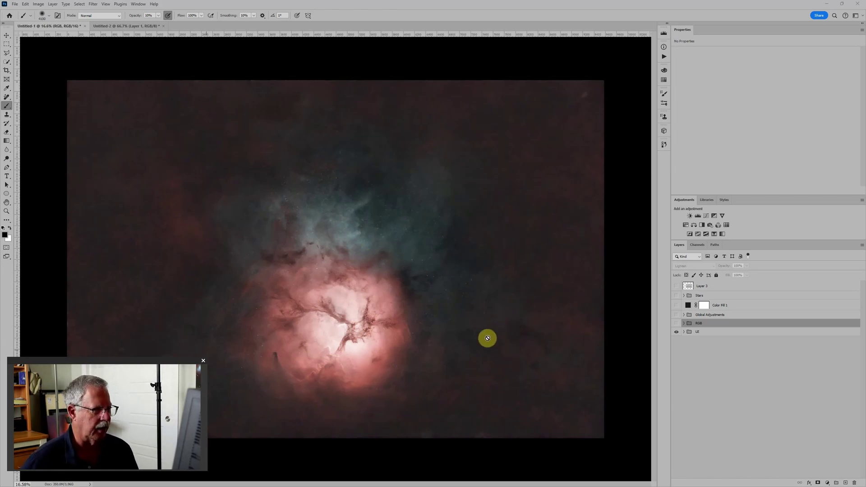
{"action": "left_click", "coordinate": [677, 333], "text": "alt"}
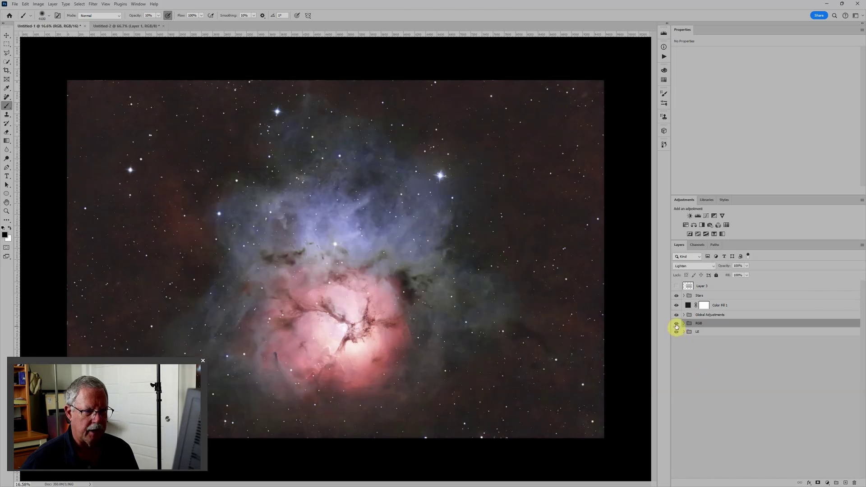
Hide the RGB group, restore all layers, then solo Stars and restore everything except Layer 3
{"action": "left_click", "coordinate": [676, 324], "text": "alt"}
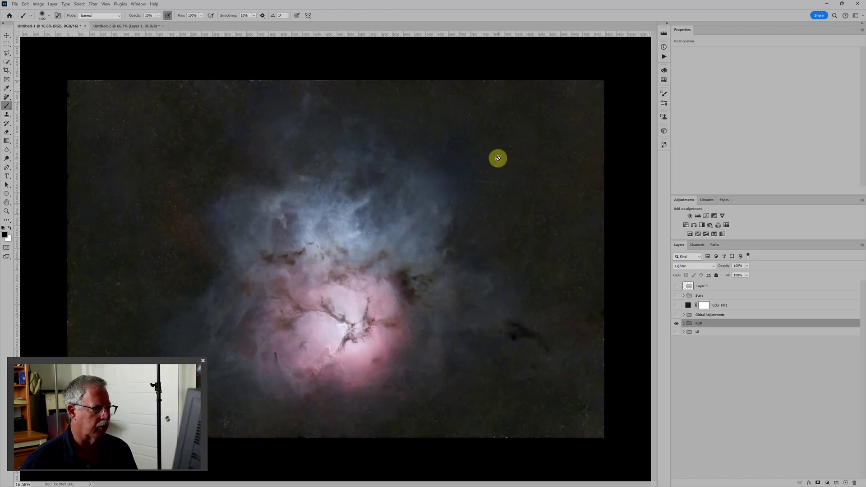
{"action": "left_click", "coordinate": [676, 330]}
{"action": "left_click", "coordinate": [677, 297], "text": "alt"}
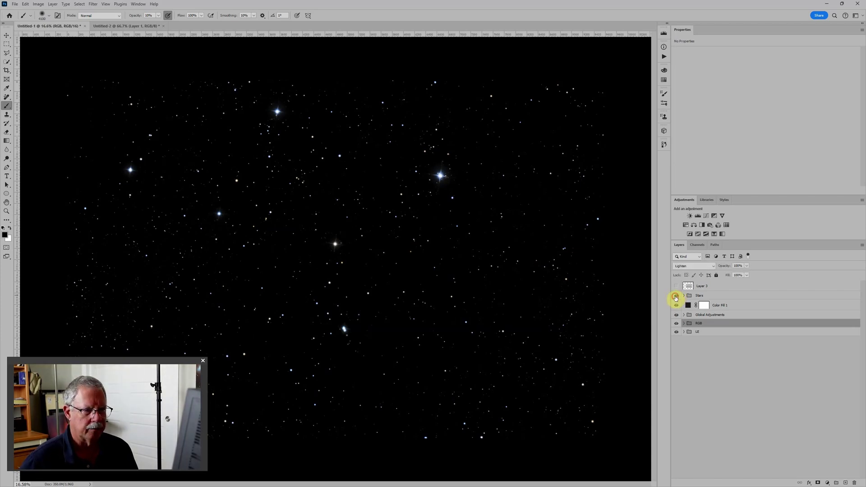
{"action": "left_click", "coordinate": [676, 296], "text": "alt"}
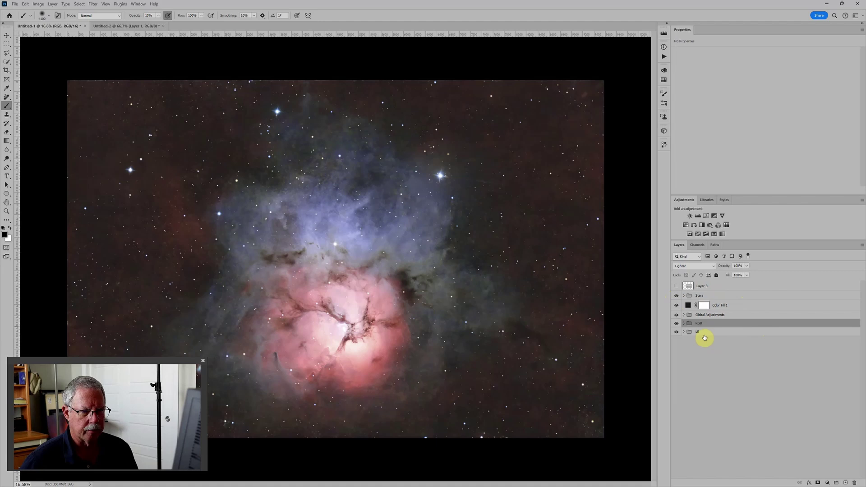
Solo the LE group and make it active, then alternate soloing LE and RGB against the full composite
{"action": "left_click", "coordinate": [676, 332], "text": "alt"}
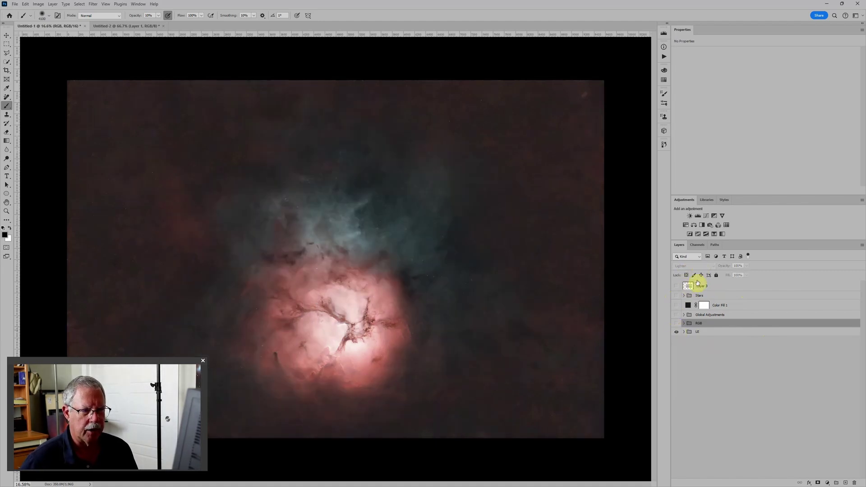
{"action": "left_click", "coordinate": [712, 332]}
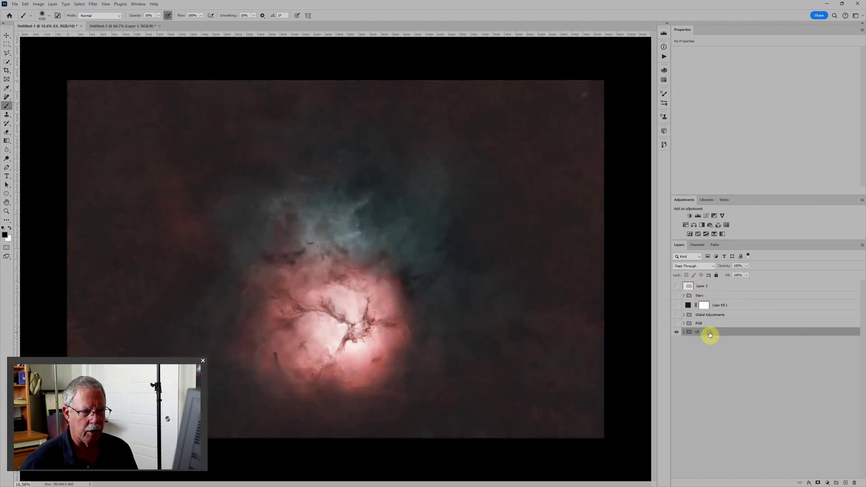
{"action": "left_click", "coordinate": [677, 332], "text": "alt"}
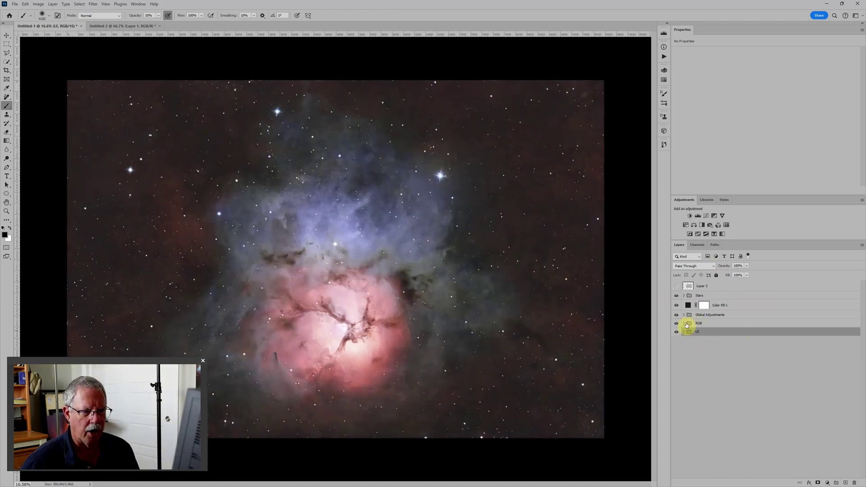
{"action": "left_click", "coordinate": [676, 323], "text": "alt"}
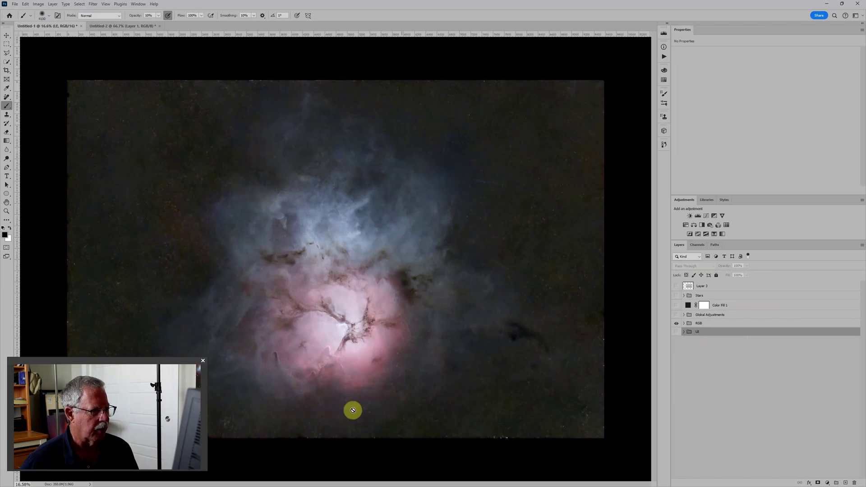
{"action": "left_click", "coordinate": [677, 324], "text": "alt"}
{"action": "left_click", "coordinate": [676, 333], "text": "alt"}
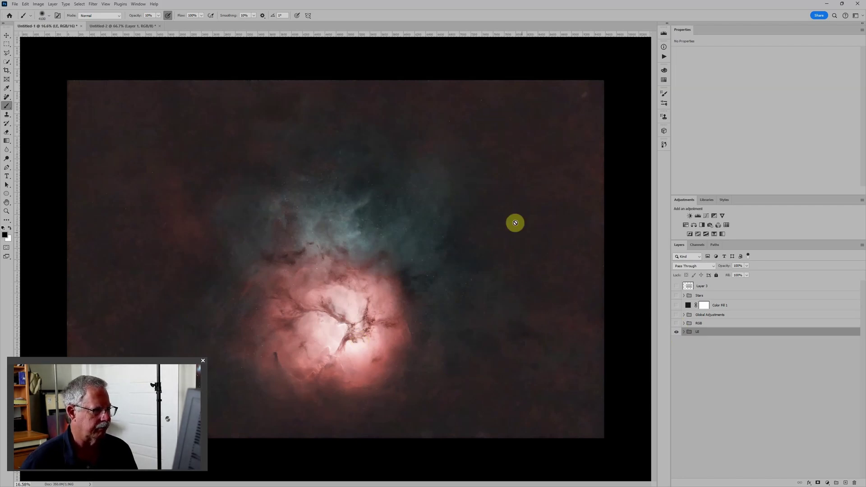
{"action": "left_click", "coordinate": [677, 330]}
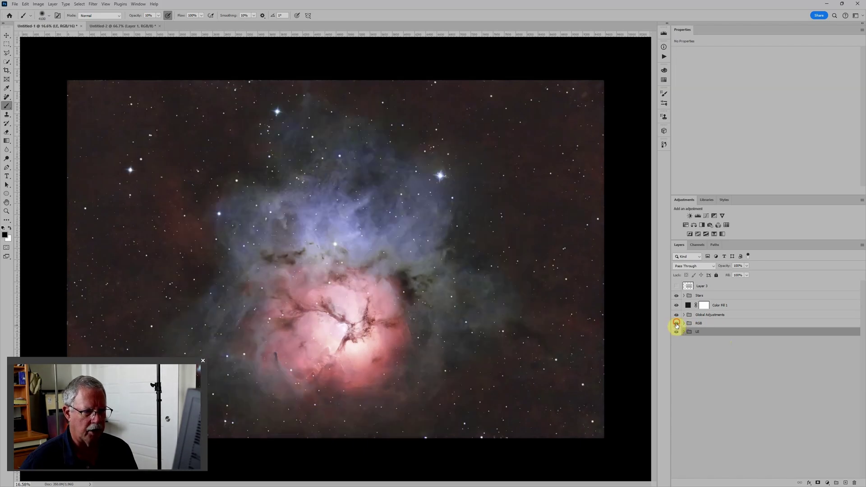
Keep comparing RGB and LE on their own, ending with only the RGB group visible
{"action": "left_click", "coordinate": [676, 323], "text": "alt"}
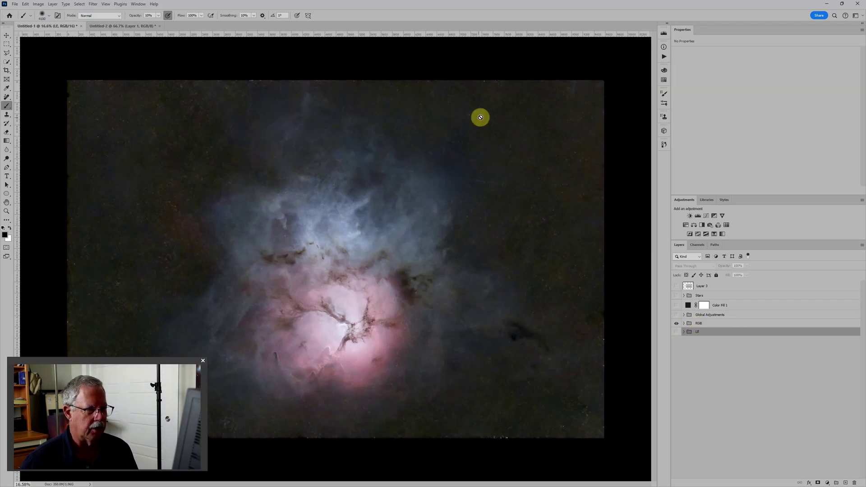
{"action": "left_click", "coordinate": [676, 322], "text": "alt"}
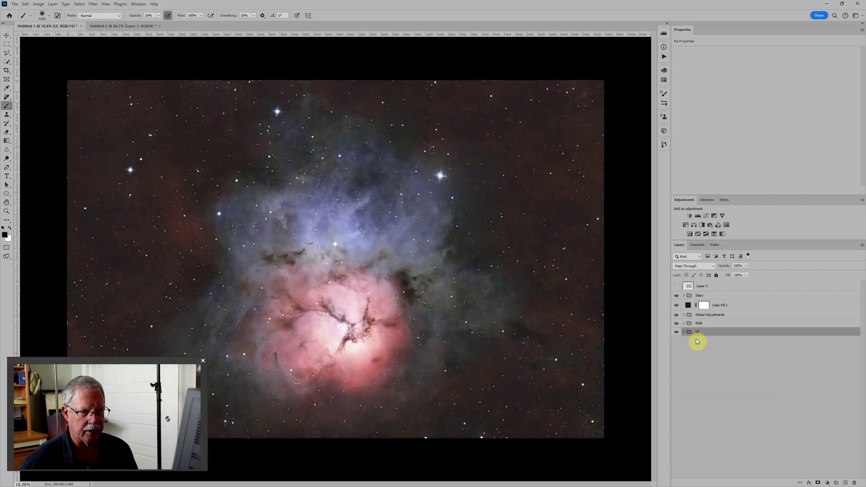
{"action": "left_click", "coordinate": [677, 324], "text": "alt"}
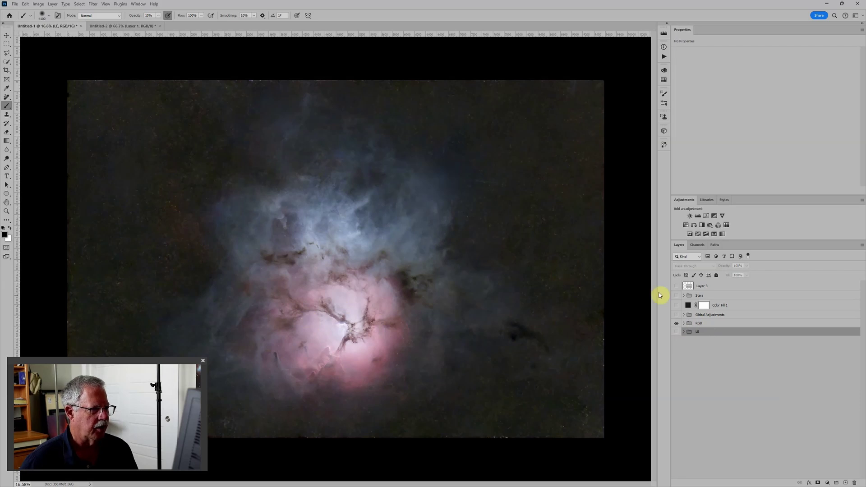
{"action": "left_click", "coordinate": [676, 324], "text": "alt"}
{"action": "left_click", "coordinate": [676, 332], "text": "alt"}
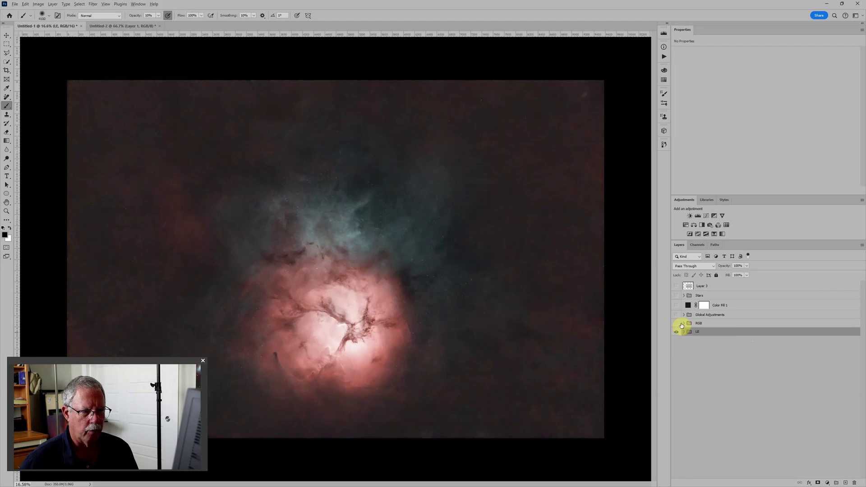
{"action": "left_click", "coordinate": [676, 323], "text": "alt"}
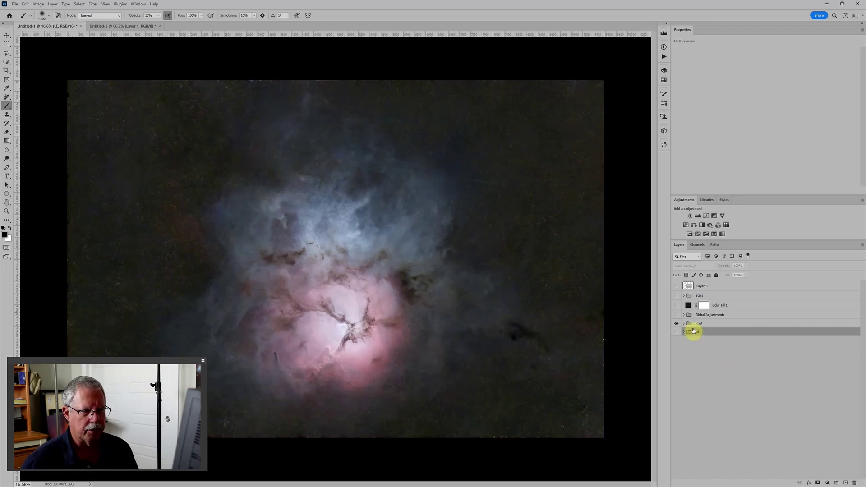
Restore all layers, select the RGB group, and blink its visibility to judge its contribution
{"action": "left_click", "coordinate": [676, 324], "text": "alt"}
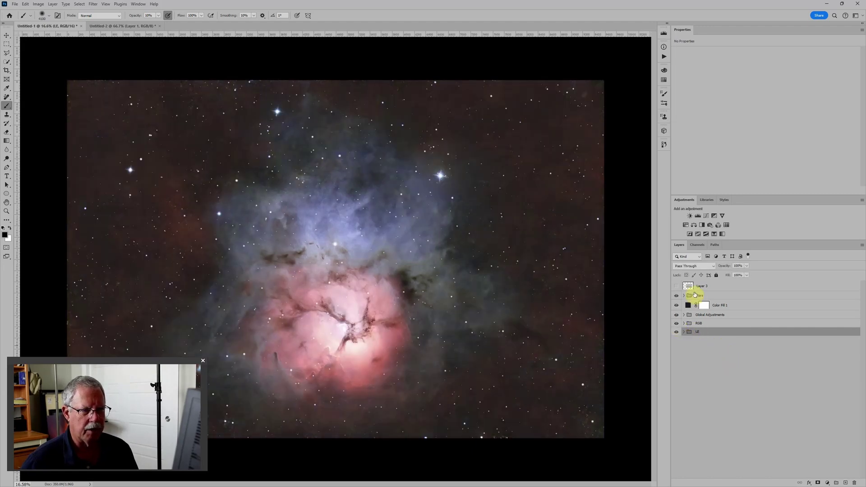
{"action": "left_click", "coordinate": [711, 324]}
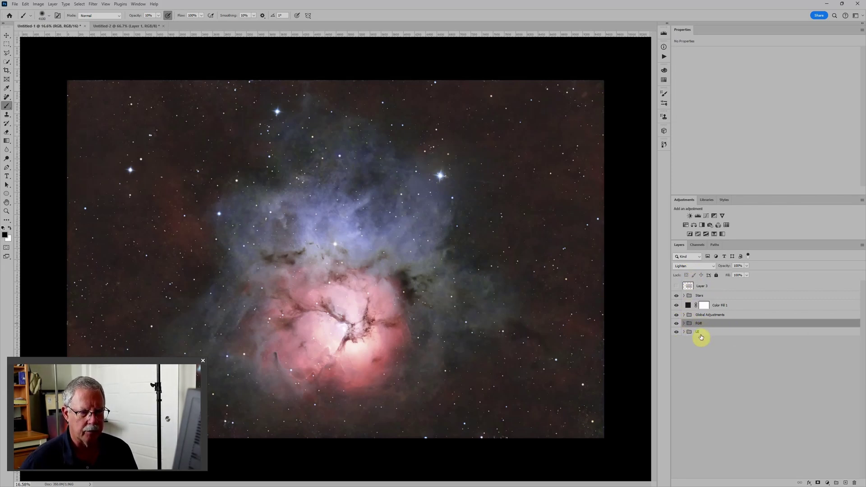
{"action": "left_click", "coordinate": [677, 324]}
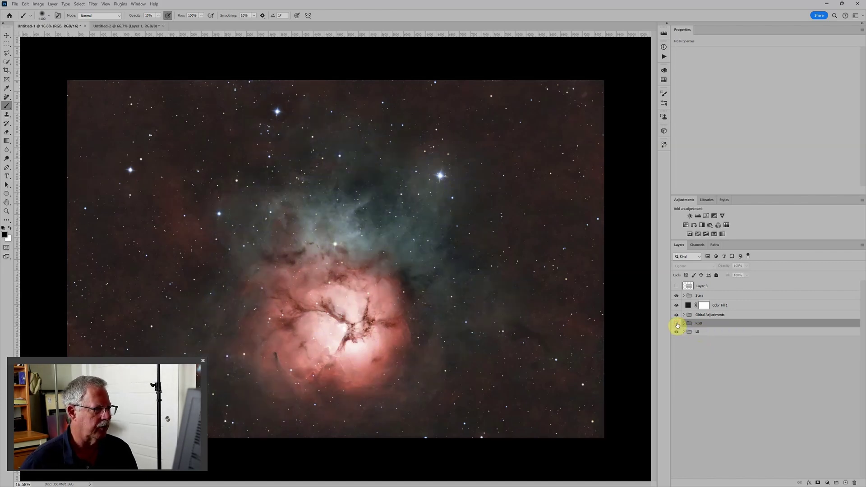
{"action": "left_click", "coordinate": [677, 324]}
{"action": "left_click", "coordinate": [676, 324]}
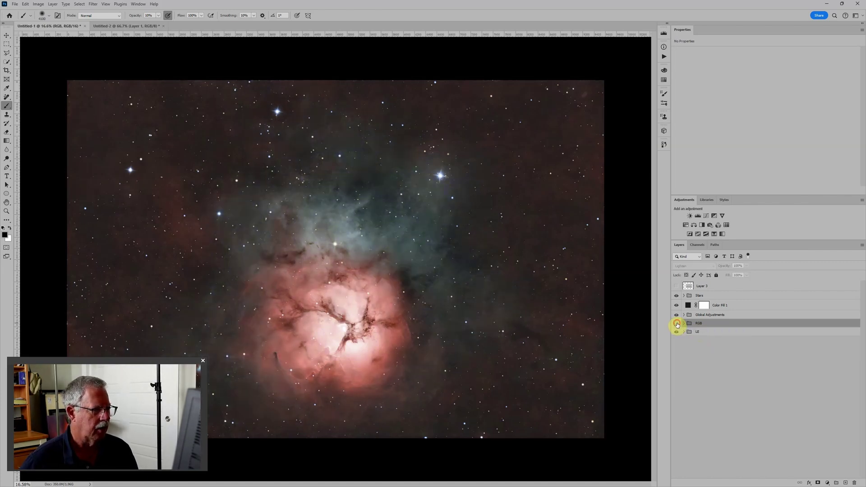
{"action": "left_click", "coordinate": [676, 323]}
{"action": "left_click", "coordinate": [677, 324]}
{"action": "left_click", "coordinate": [677, 324]}
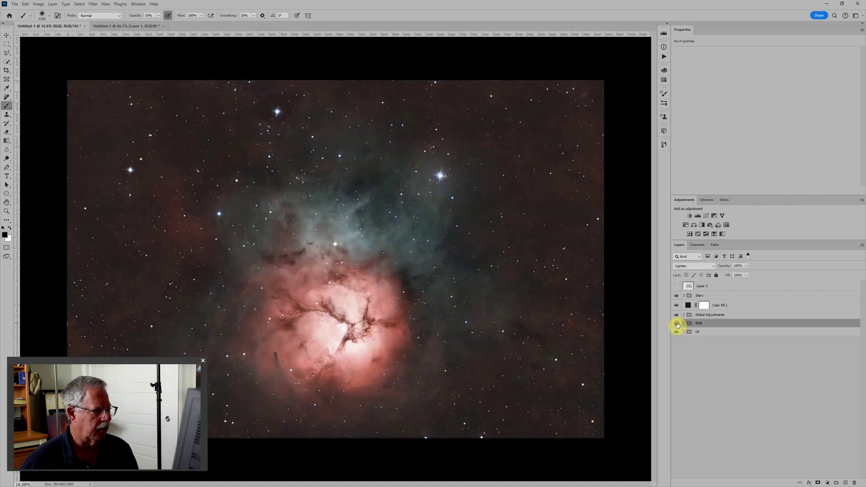
{"action": "left_click", "coordinate": [676, 324]}
{"action": "left_click", "coordinate": [677, 324]}
{"action": "left_click", "coordinate": [677, 324]}
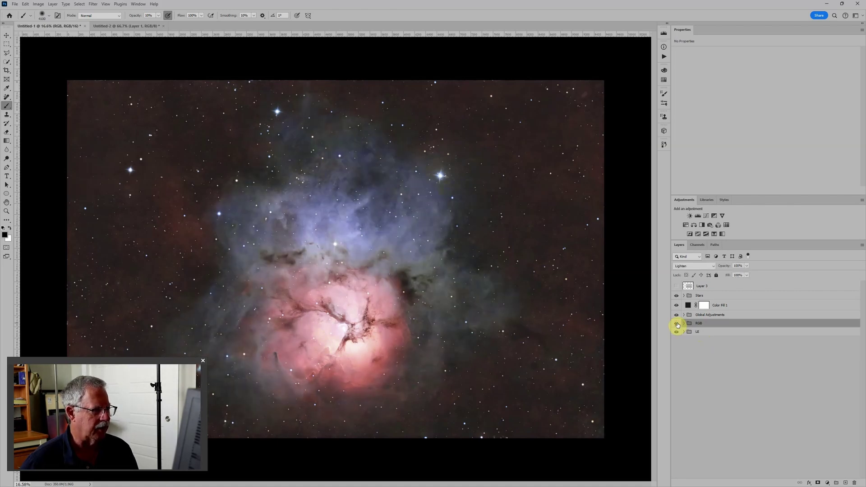
{"action": "left_click", "coordinate": [677, 324]}
{"action": "left_click", "coordinate": [676, 324]}
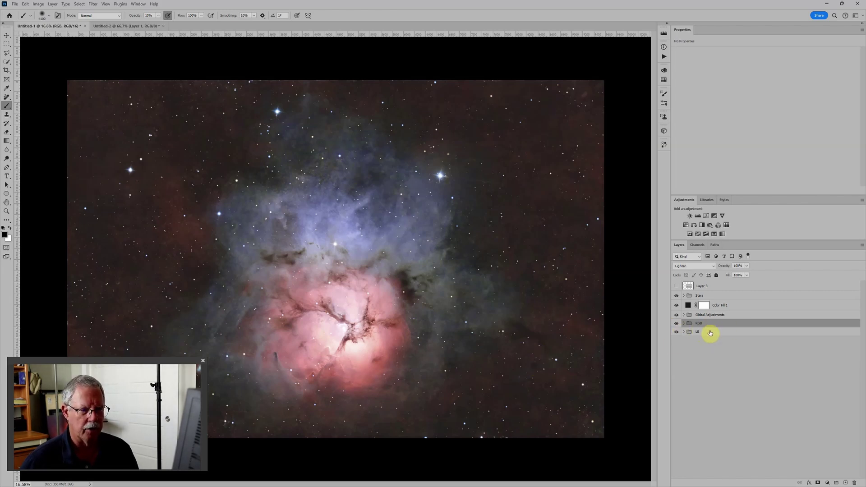
Compare RGB soloed and hidden, show all layers again, and expand the Global Adjustments group
{"action": "left_click", "coordinate": [676, 323], "text": "alt"}
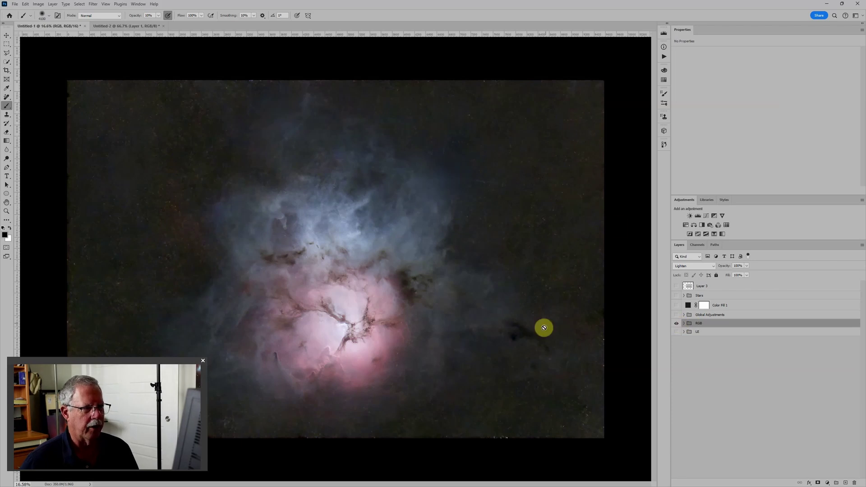
{"action": "left_click", "coordinate": [676, 323], "text": "alt"}
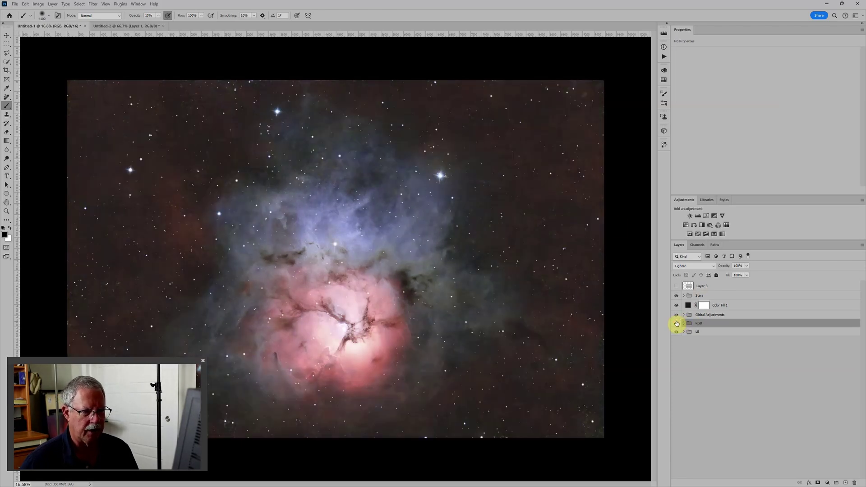
{"action": "left_click", "coordinate": [677, 323]}
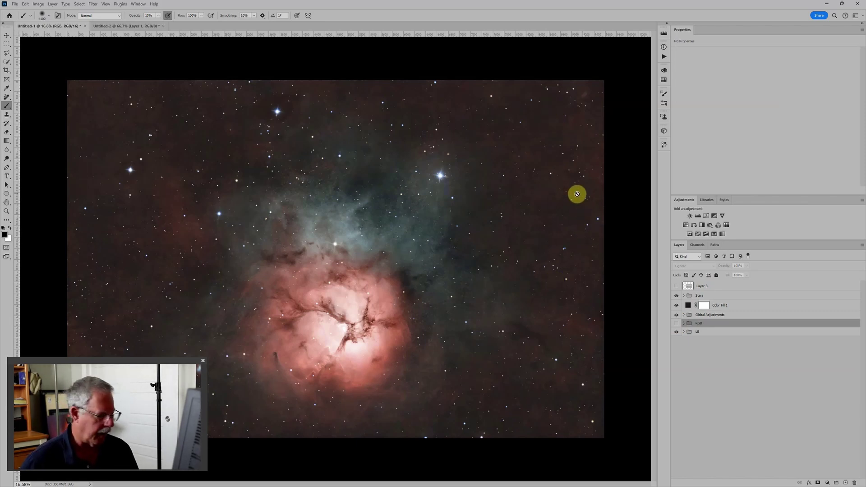
{"action": "left_click", "coordinate": [676, 324], "text": "alt"}
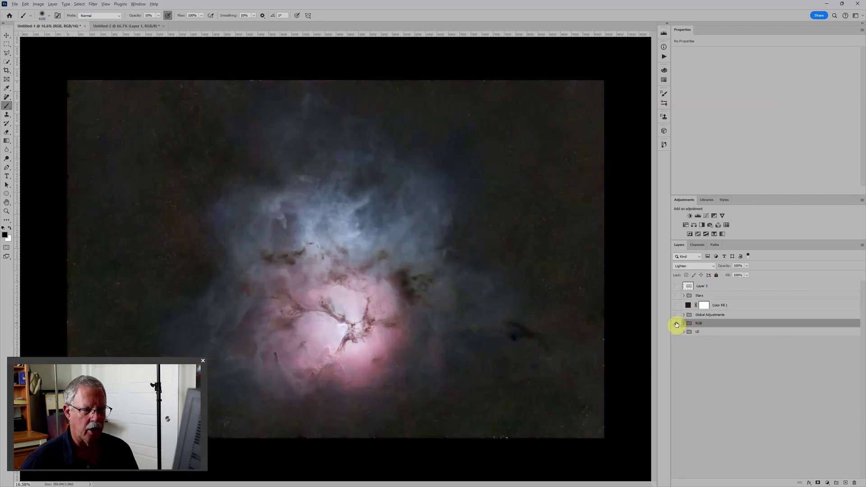
{"action": "left_click", "coordinate": [676, 323], "text": "alt"}
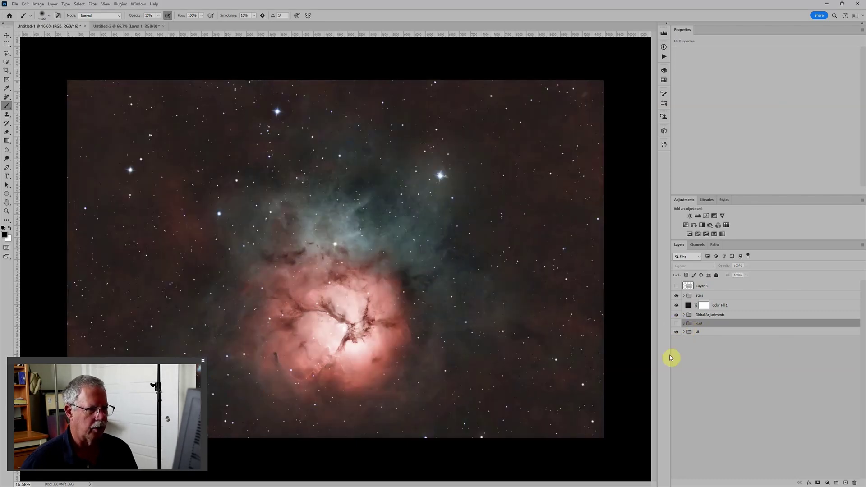
{"action": "left_click", "coordinate": [677, 324]}
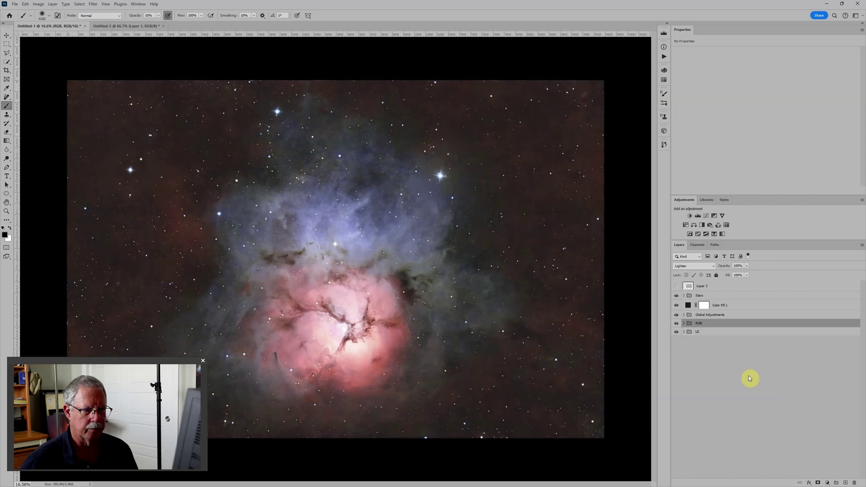
{"action": "left_click", "coordinate": [684, 315]}
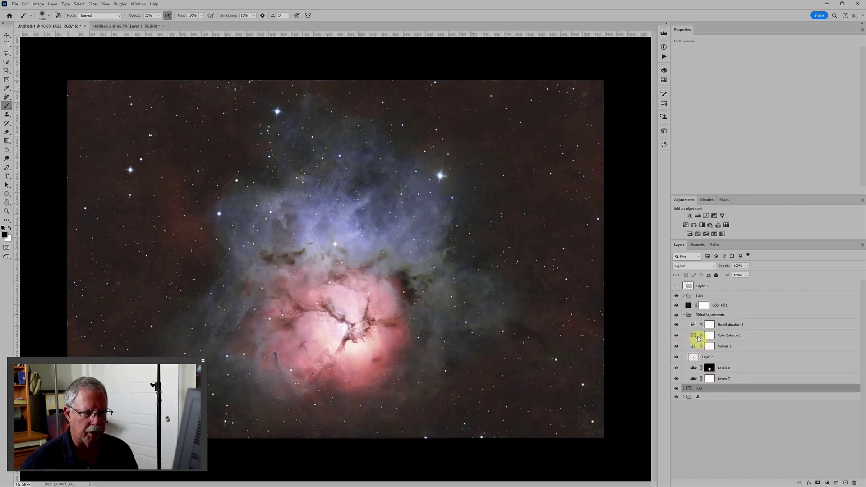
Blink the Global Adjustments group off and on twice, collapse it, and select Color Fill 1's mask
{"action": "left_click", "coordinate": [677, 316]}
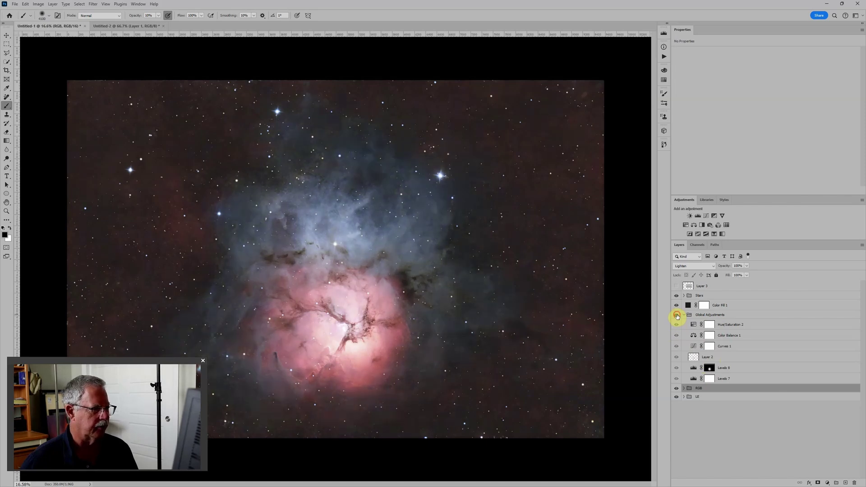
{"action": "left_click", "coordinate": [676, 316]}
{"action": "left_click", "coordinate": [677, 316]}
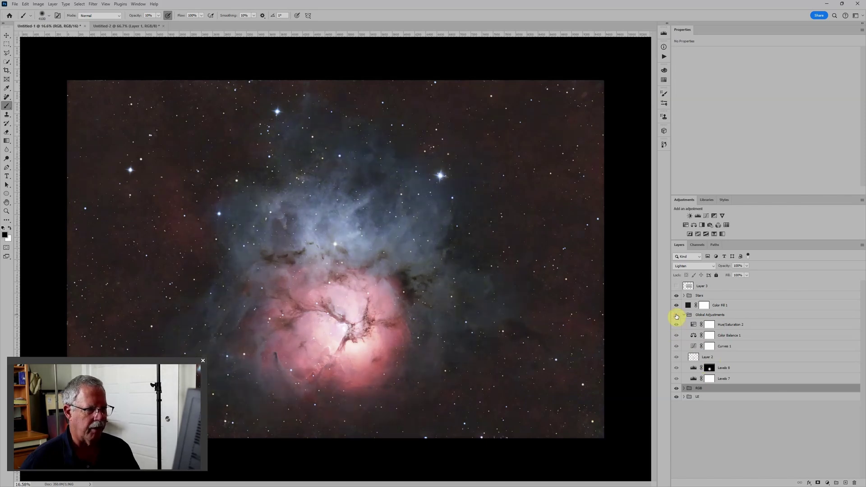
{"action": "left_click", "coordinate": [677, 316]}
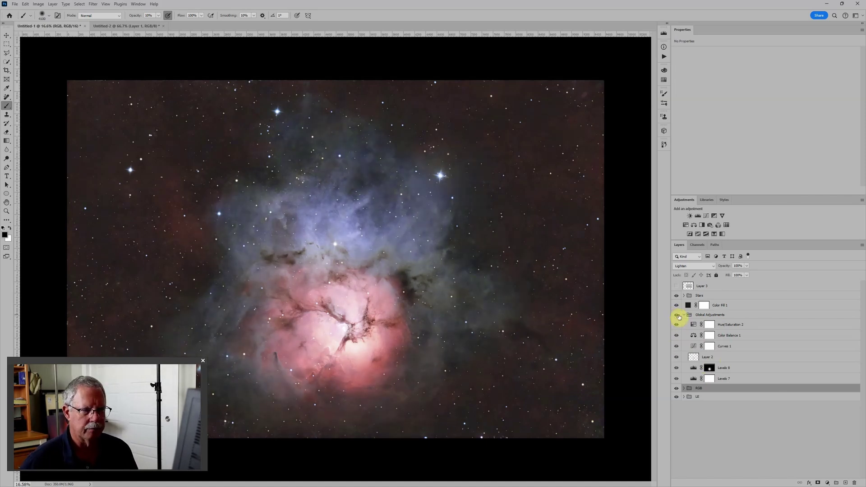
{"action": "left_click", "coordinate": [684, 316]}
{"action": "left_click", "coordinate": [687, 306]}
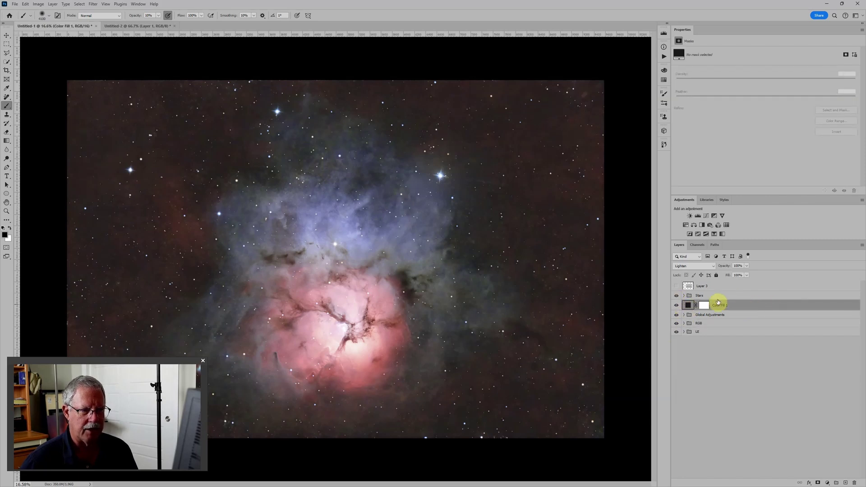
{"action": "left_click", "coordinate": [709, 301]}
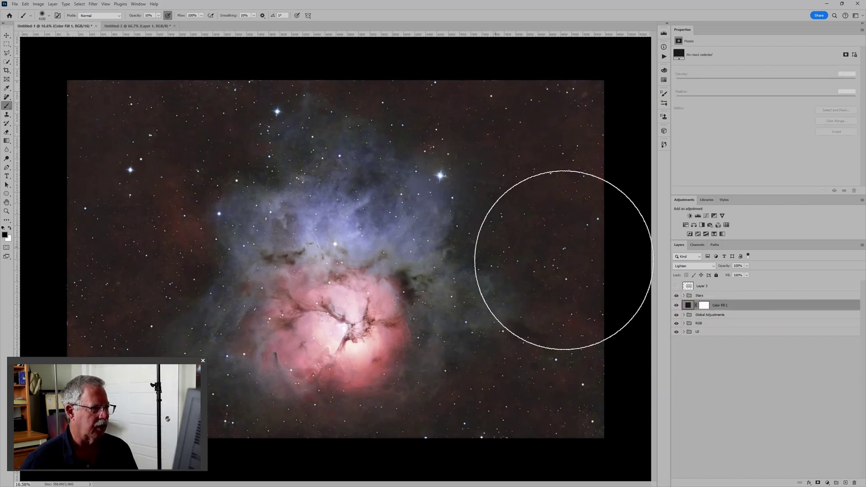
{"action": "scroll", "coordinate": [356, 257], "scroll_direction": "up", "scroll_amount": 1}
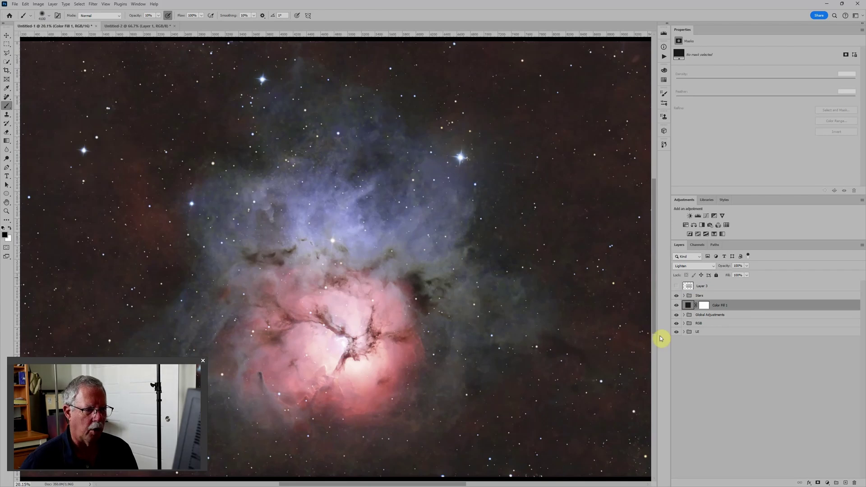
{"action": "left_click", "coordinate": [677, 307]}
{"action": "left_click", "coordinate": [677, 306]}
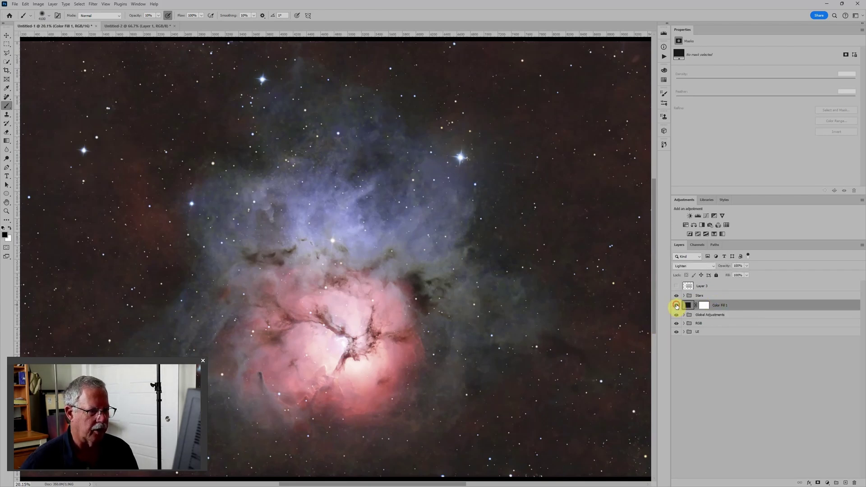
{"action": "left_click", "coordinate": [677, 306]}
{"action": "left_click", "coordinate": [677, 307]}
{"action": "left_click", "coordinate": [677, 306]}
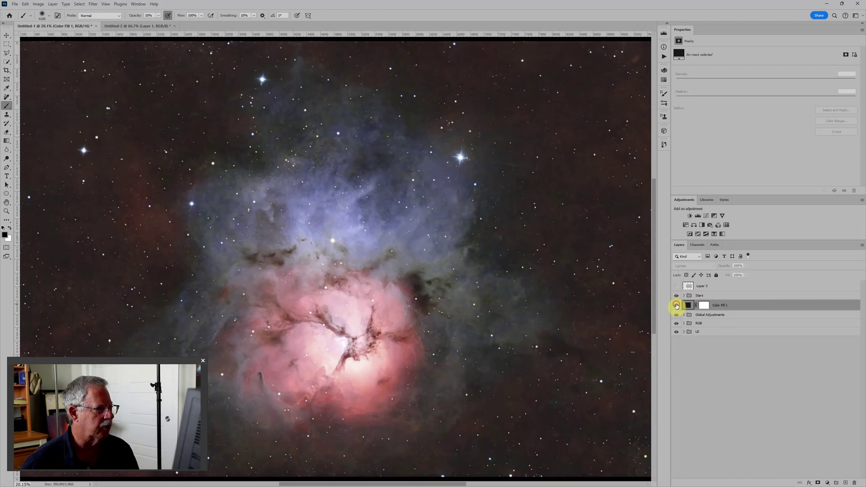
{"action": "left_click", "coordinate": [677, 306]}
{"action": "left_click", "coordinate": [677, 305]}
{"action": "left_click", "coordinate": [677, 306]}
{"action": "left_click", "coordinate": [677, 306]}
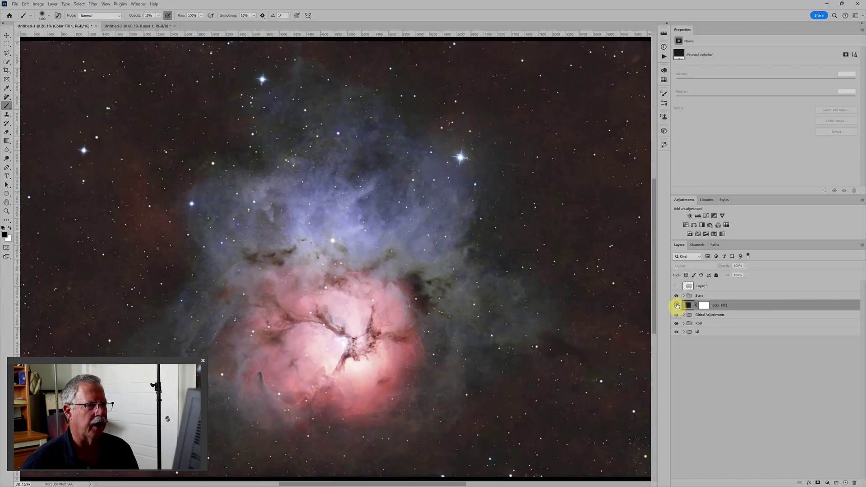
{"action": "left_click", "coordinate": [677, 306]}
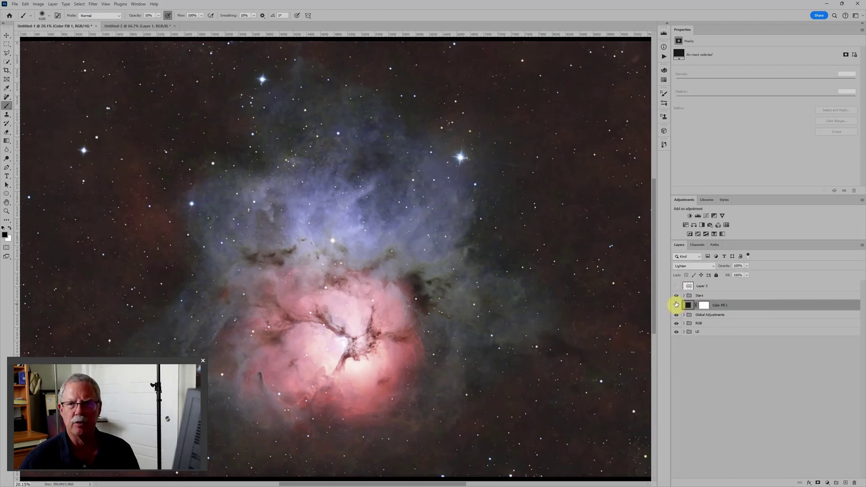
{"action": "scroll", "coordinate": [553, 241], "scroll_direction": "down", "scroll_amount": 3}
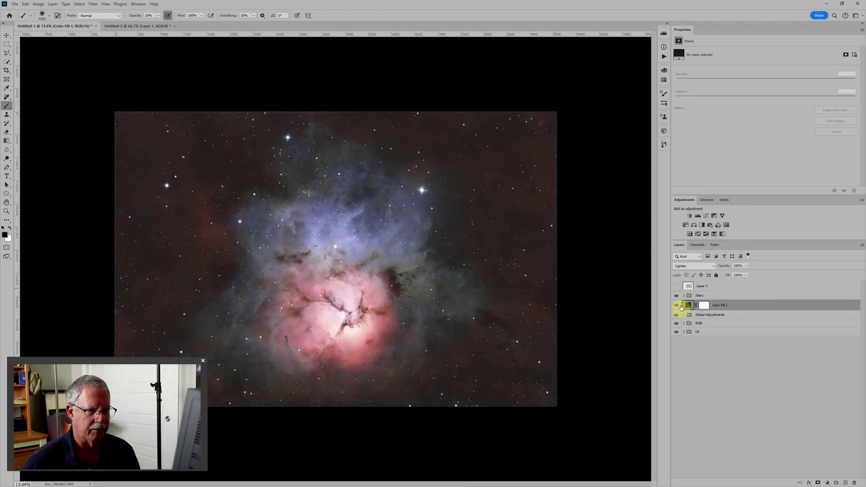
{"action": "left_click", "coordinate": [735, 296]}
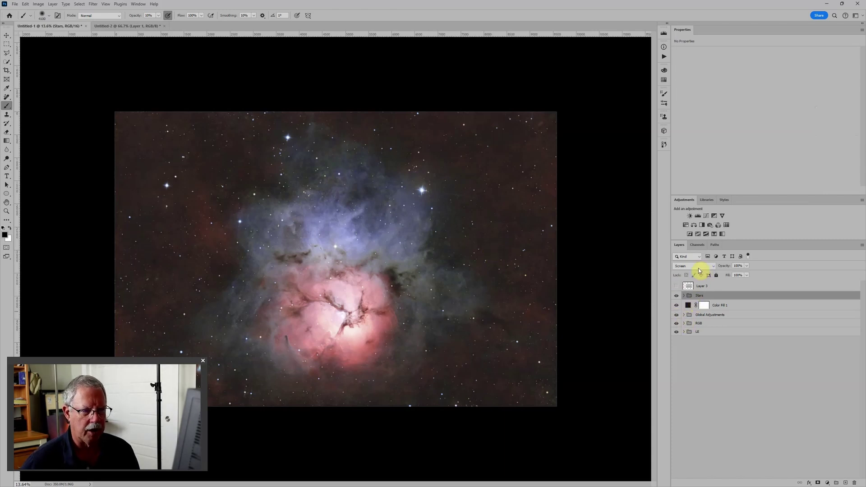
{"action": "left_click", "coordinate": [676, 296]}
{"action": "left_click", "coordinate": [676, 296]}
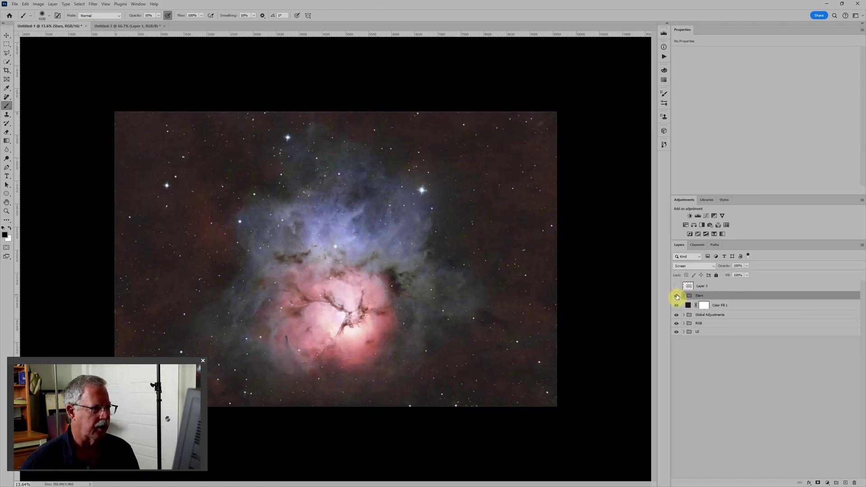
{"action": "left_click", "coordinate": [677, 296]}
{"action": "left_click", "coordinate": [677, 296]}
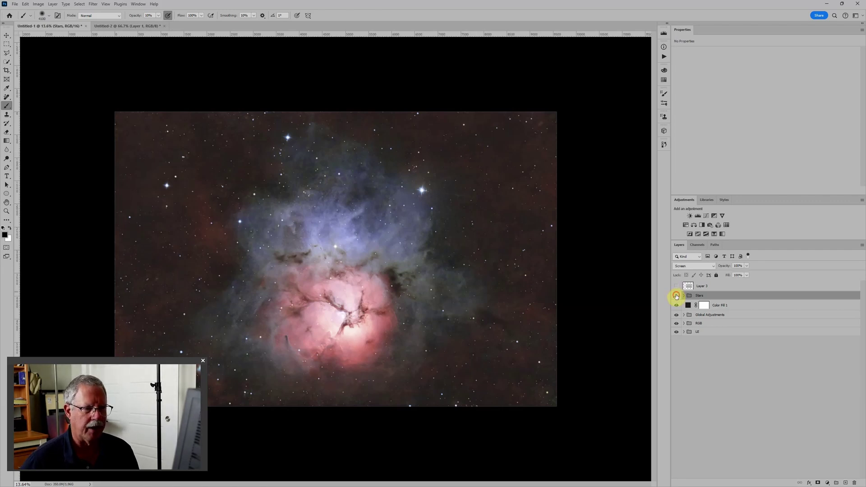
{"action": "left_click", "coordinate": [676, 296]}
{"action": "left_click", "coordinate": [677, 296]}
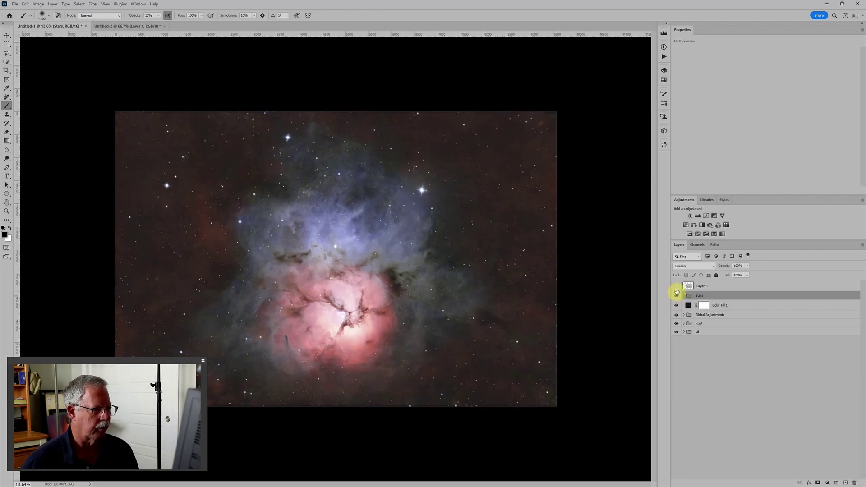
{"action": "scroll", "coordinate": [454, 269], "scroll_direction": "up", "scroll_amount": 2}
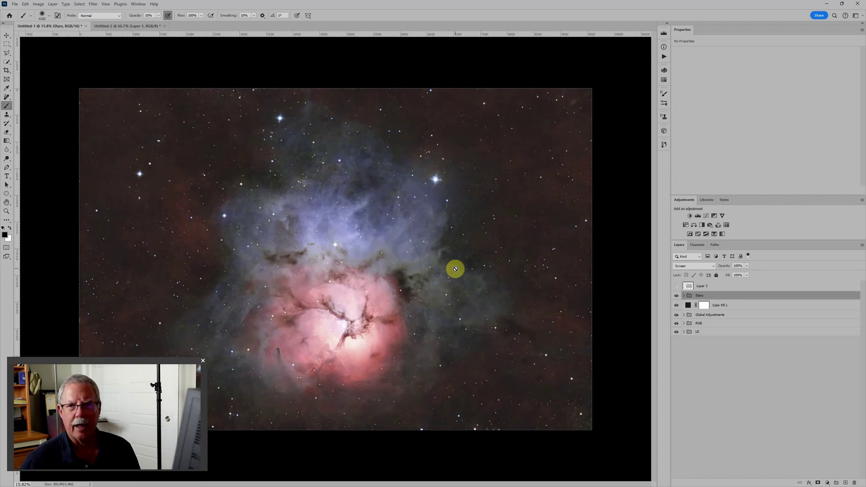